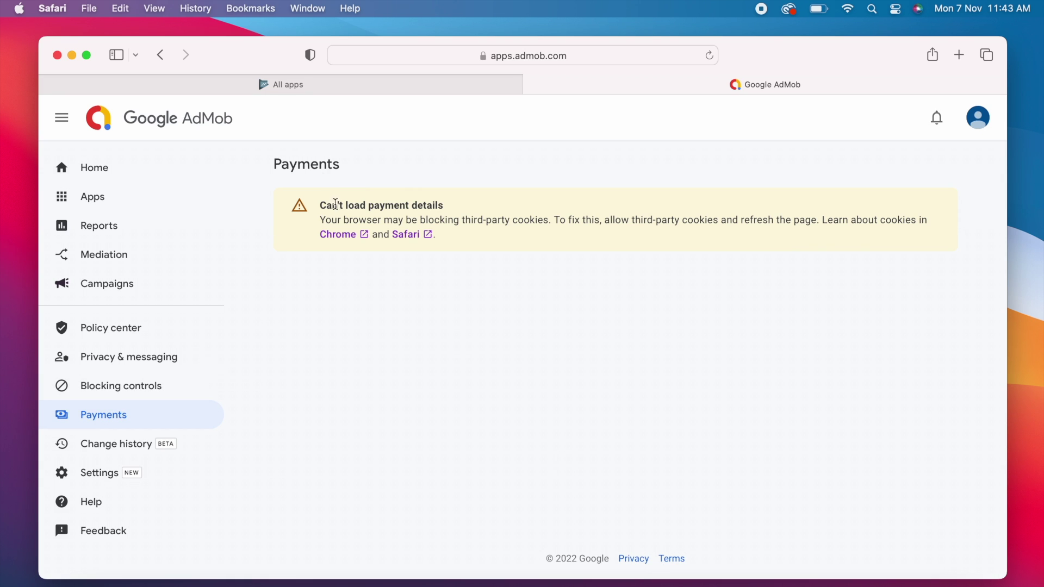
# Highlight the 'Can't load payment details' cookie warning text and follow Apple's Safari cookie guide link.
pyautogui.moveTo(320, 205); pyautogui.dragTo(443, 207)
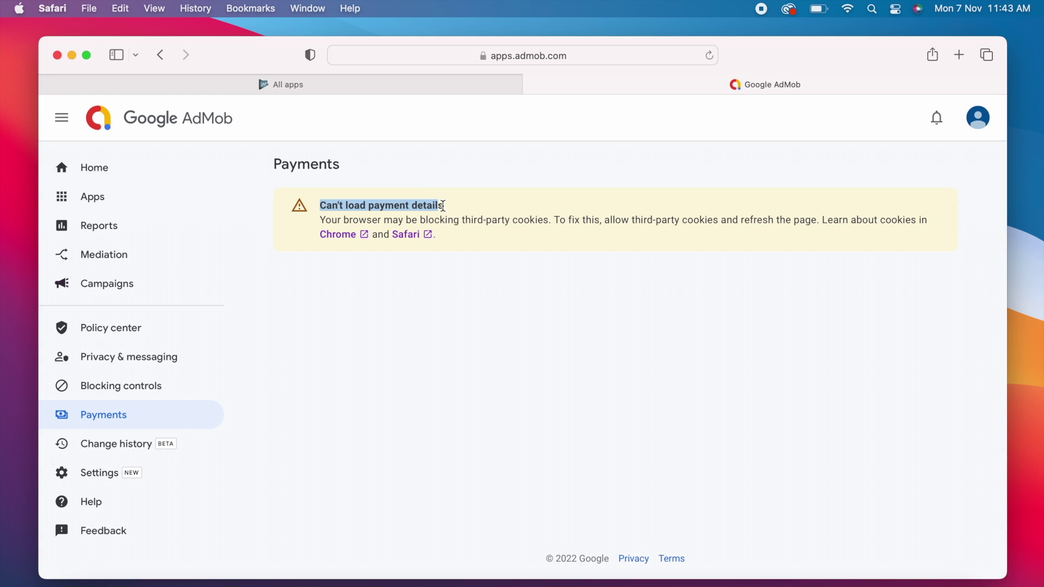
pyautogui.moveTo(443, 205); pyautogui.dragTo(446, 205)
pyautogui.moveTo(320, 220); pyautogui.dragTo(554, 221)
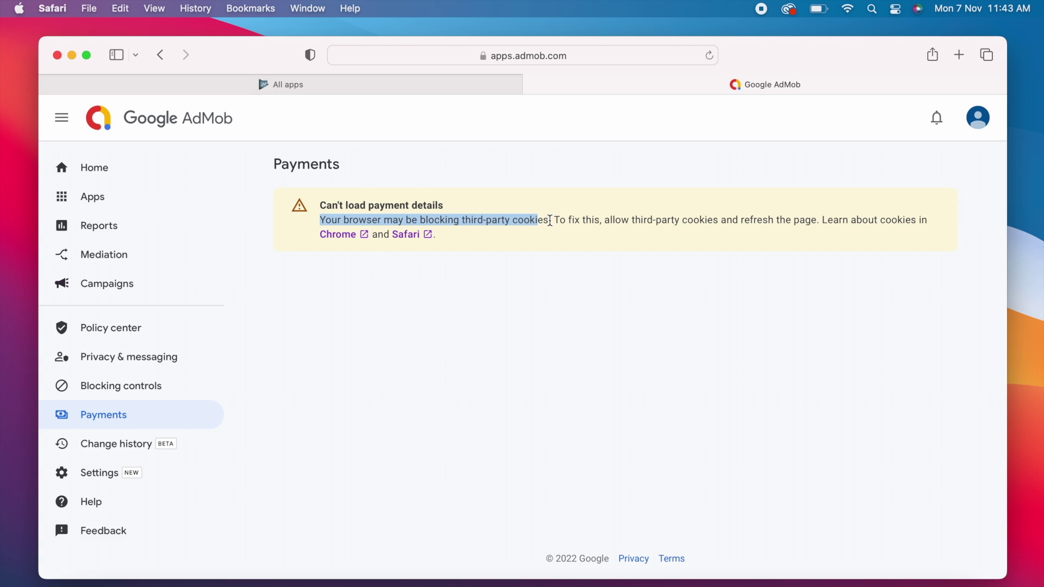
pyautogui.doubleClick(617, 220)
pyautogui.moveTo(645, 220); pyautogui.dragTo(819, 220)
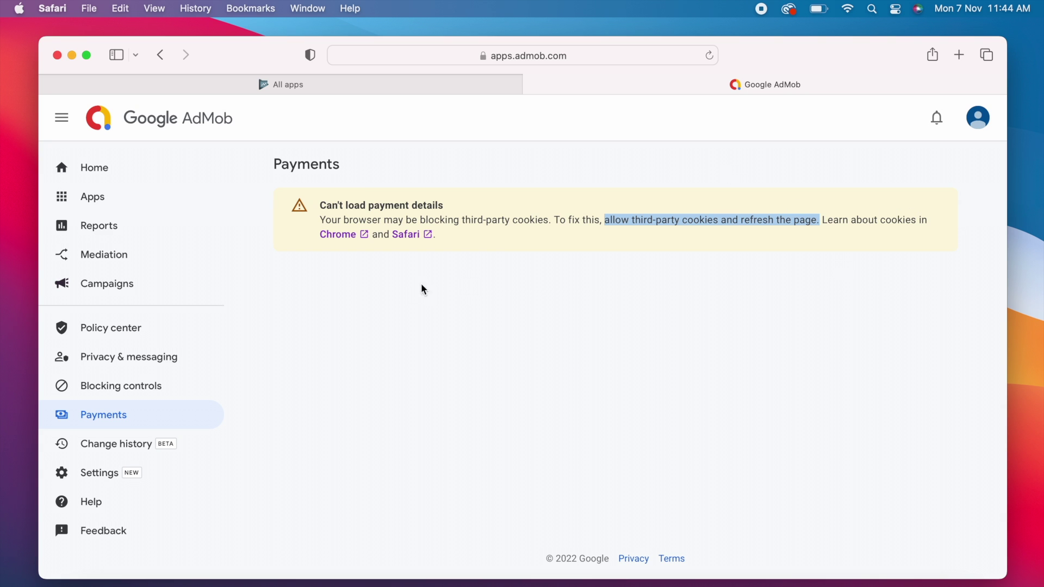
pyautogui.click(411, 236)
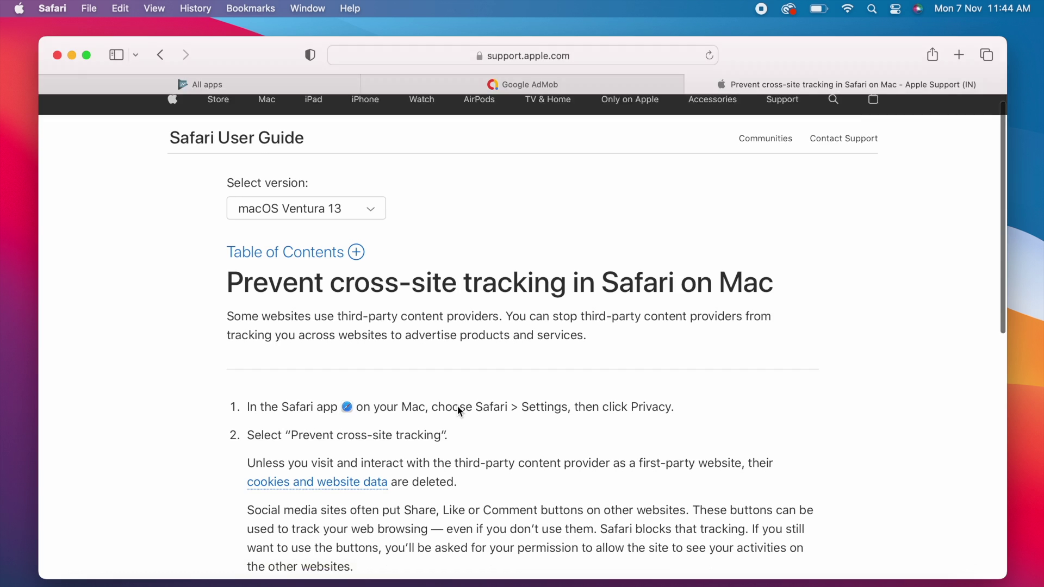
pyautogui.scroll(-2, 458, 406)
pyautogui.scroll(-2, 458, 406)
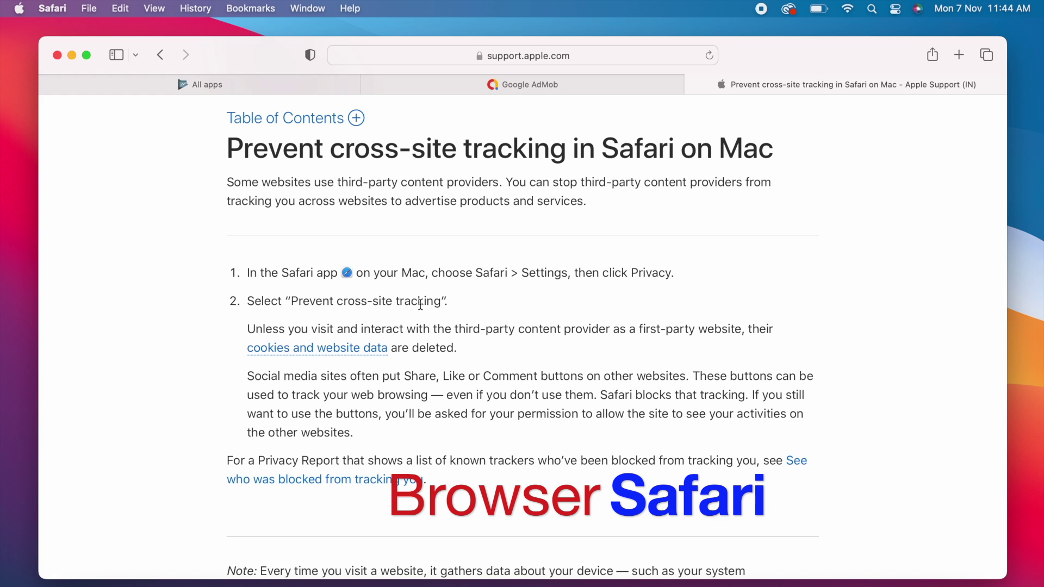
# In Safari's Privacy preferences turn off Prevent cross-site tracking and return to the AdMob tab.
pyautogui.click(54, 8)
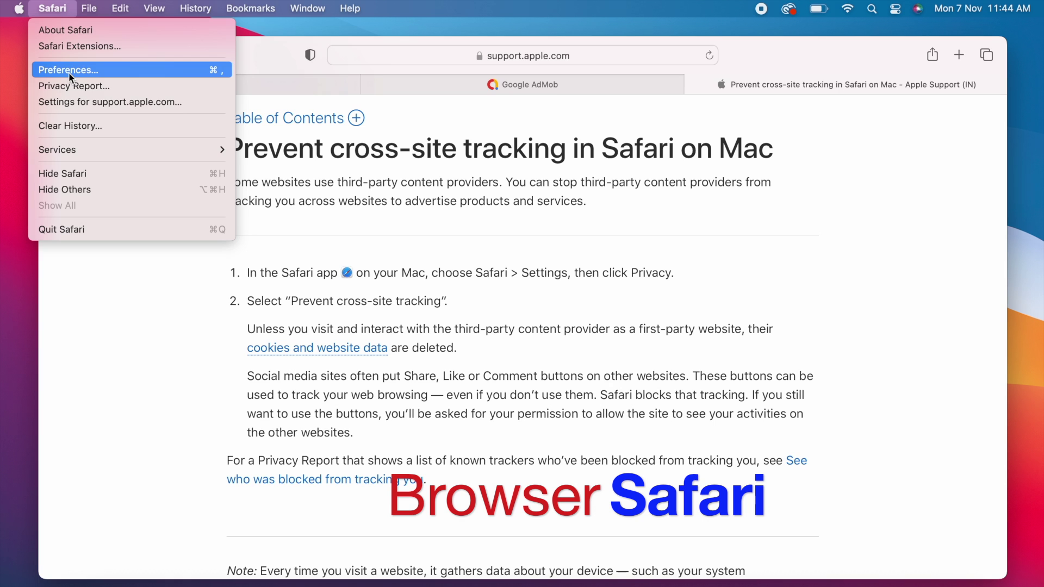
pyautogui.click(562, 77)
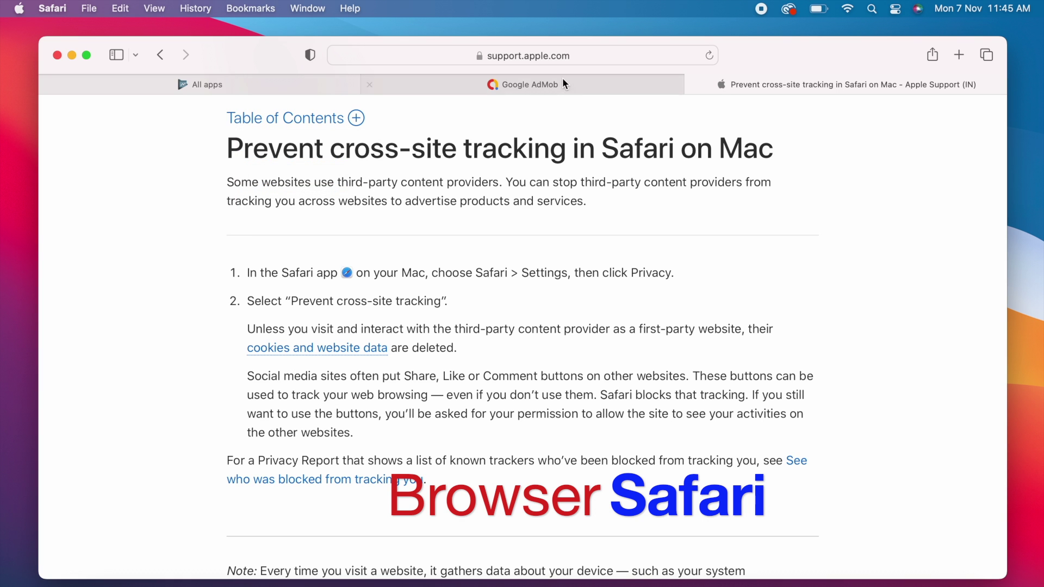
pyautogui.click(55, 9)
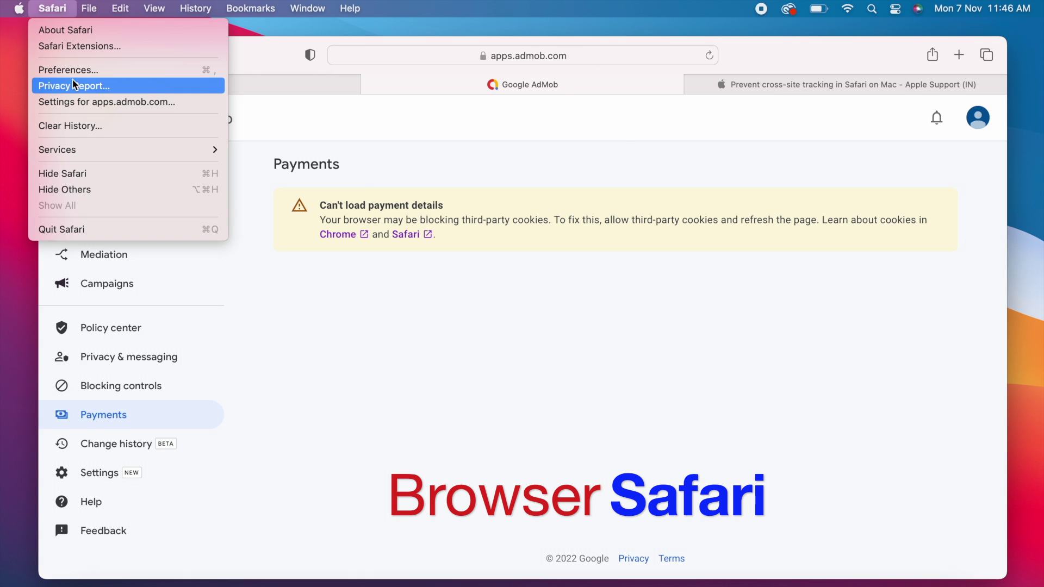
pyautogui.click(88, 71)
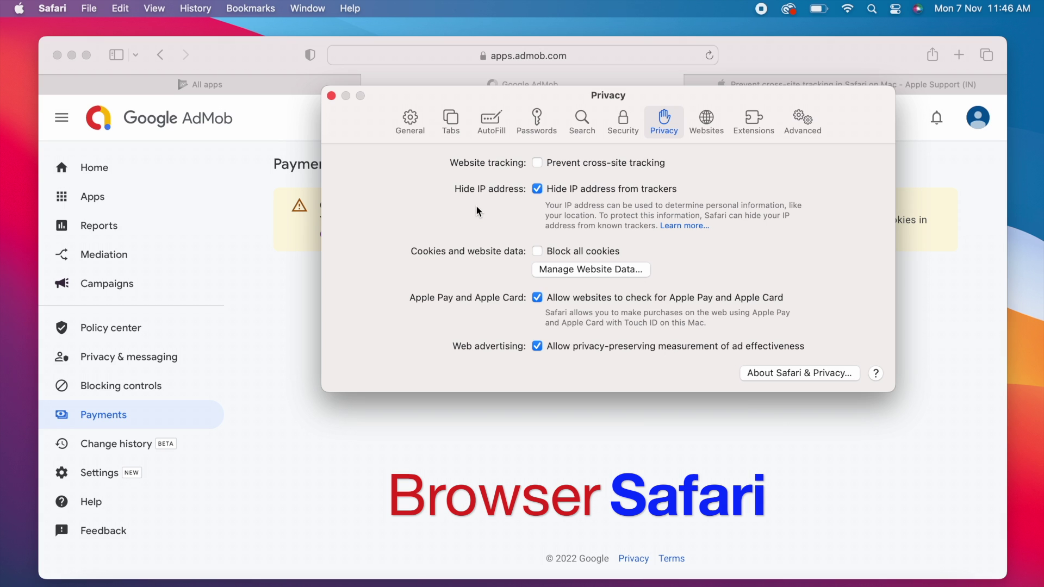
pyautogui.click(332, 96)
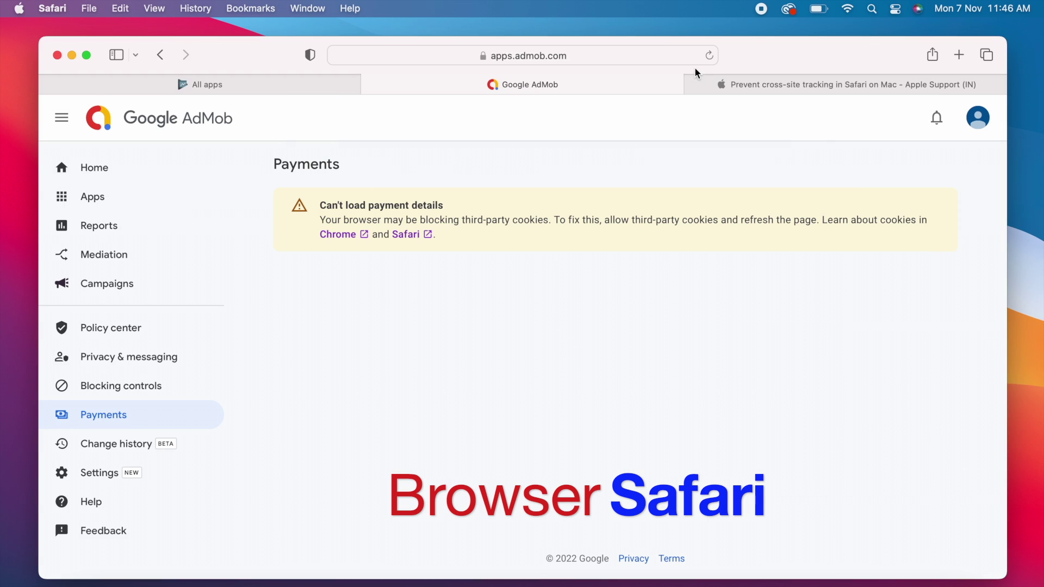
# Reload the AdMob Payments page so earnings load with cookies allowed.
pyautogui.click(710, 55)
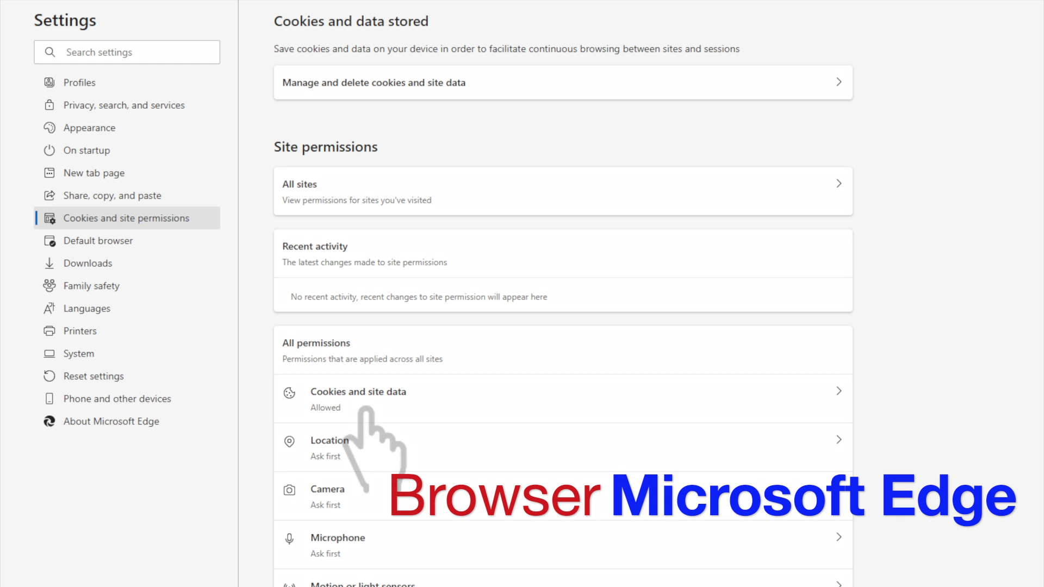
# Go to Edge's Cookies and site data settings to add apps.admob.com to the Allow list.
pyautogui.click(365, 410)
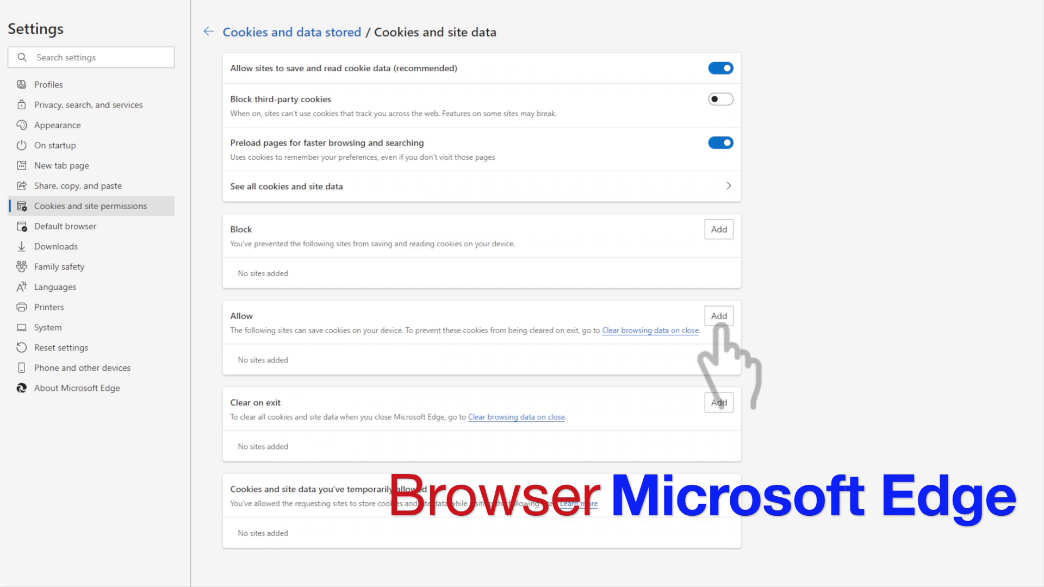